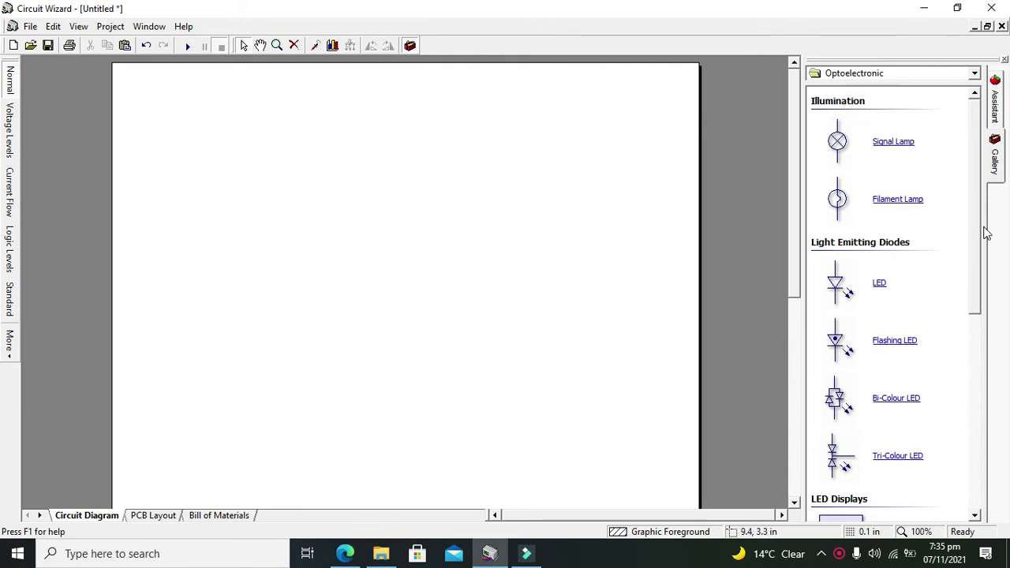
Start a new blank Electronics Project and show the Gallery's component category list.
drag(975, 220, 972, 158)
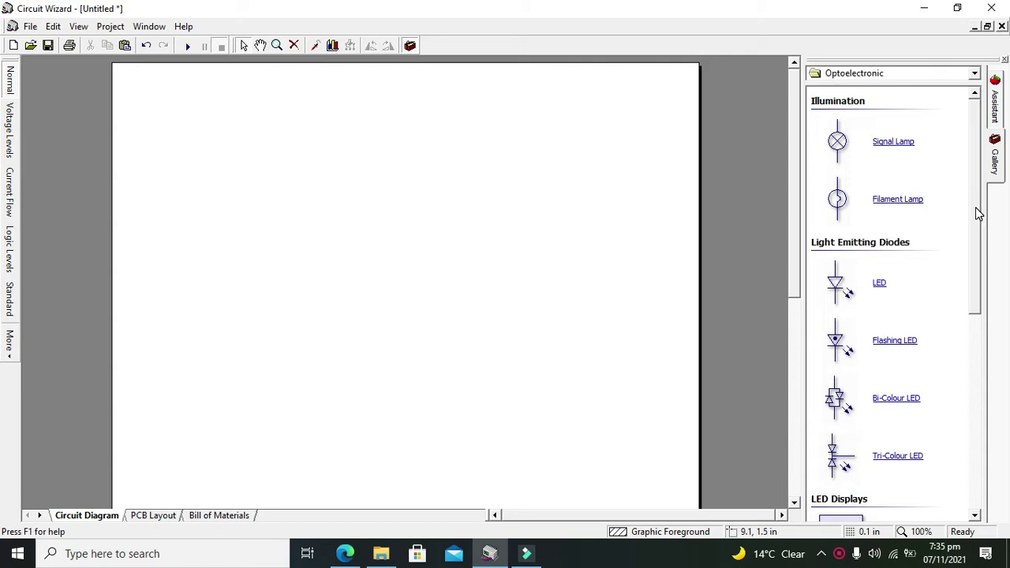
click(30, 26)
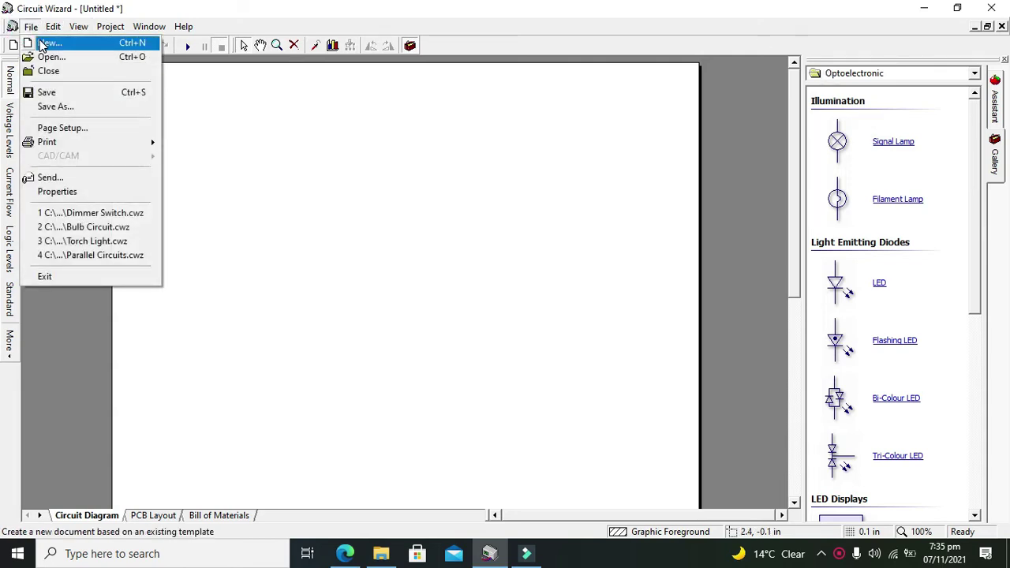
click(43, 38)
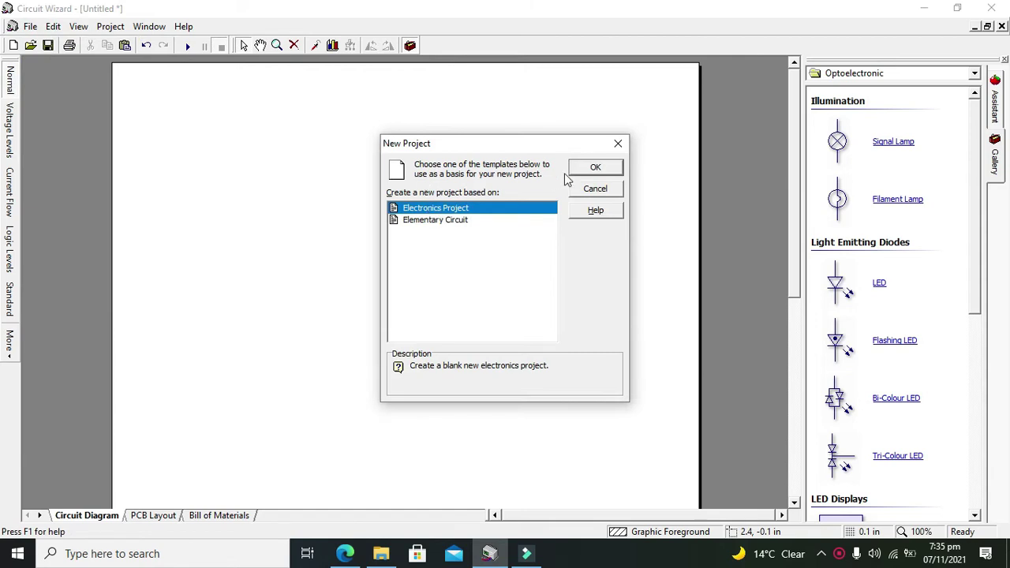
click(591, 170)
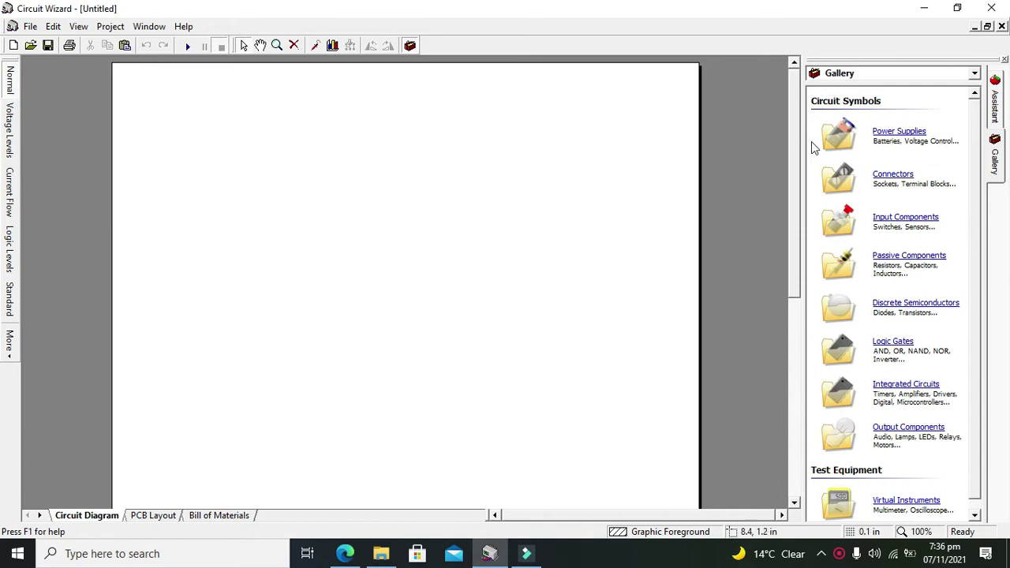
click(896, 76)
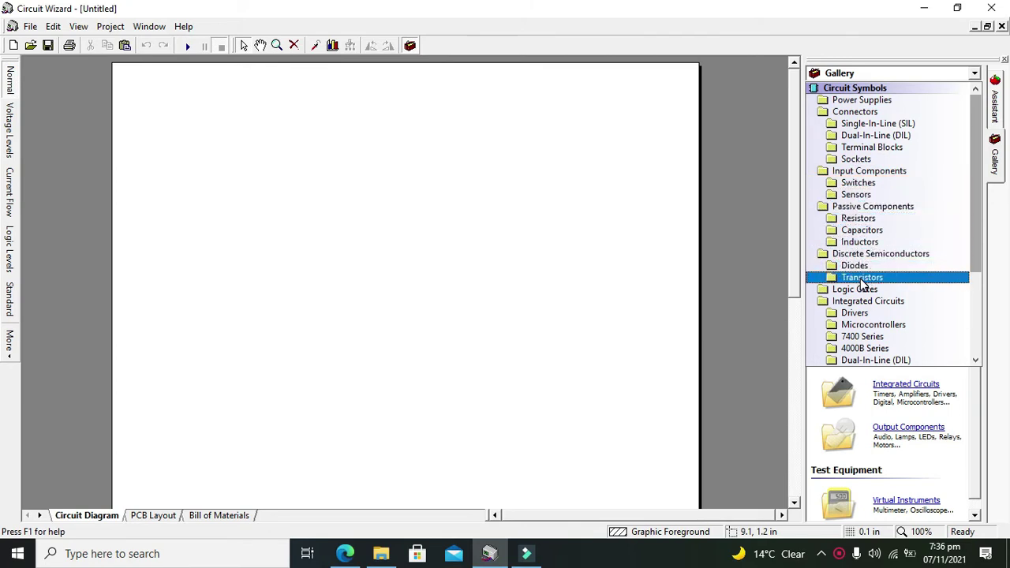
Place an NPN transistor, Q1, from the Transistors gallery onto the diagram.
click(864, 279)
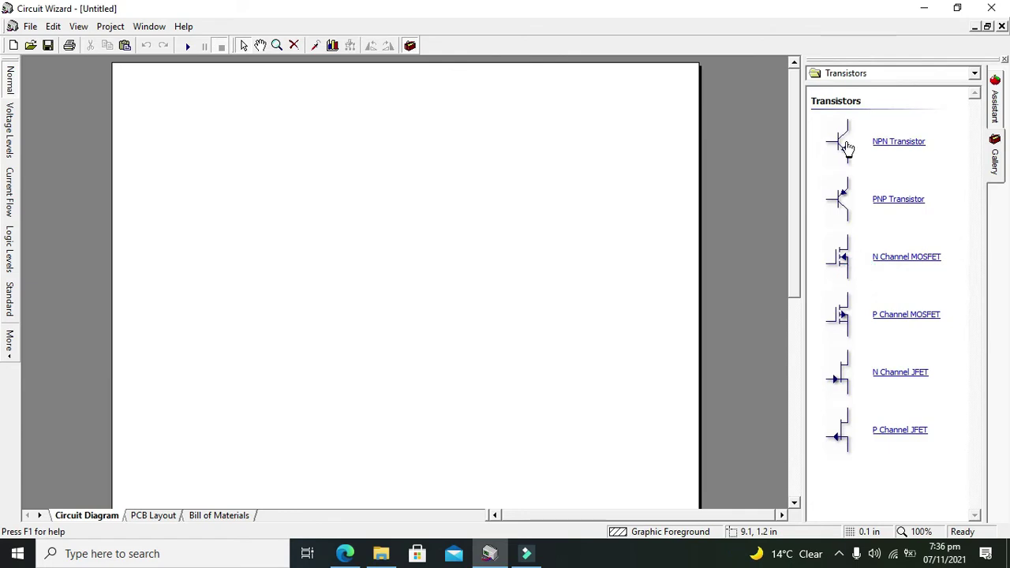
drag(852, 146, 387, 270)
click(440, 266)
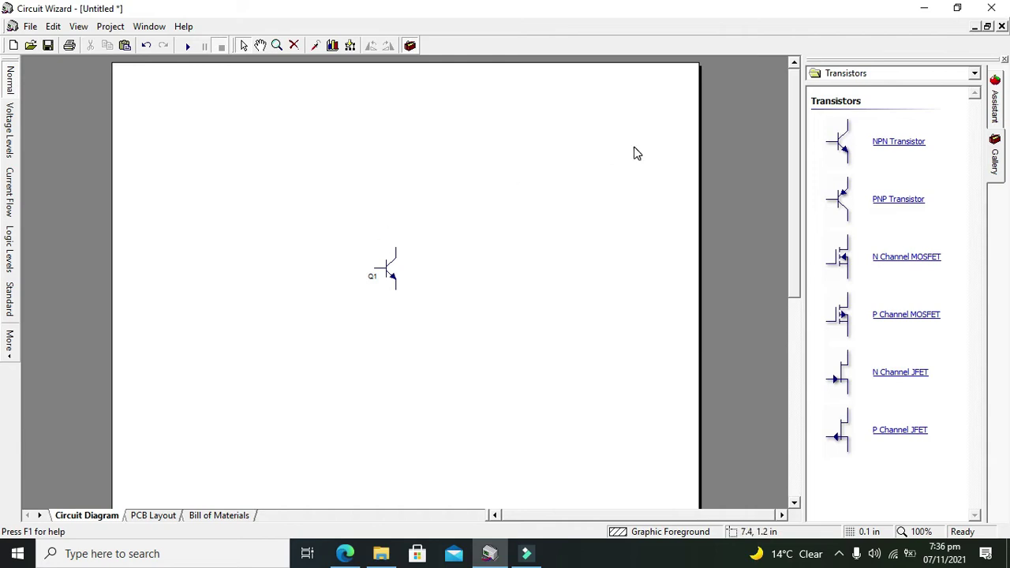
Place a 9V battery, B1, from Power Supplies to the left of Q1.
click(924, 72)
scroll(975, 93, up, 4)
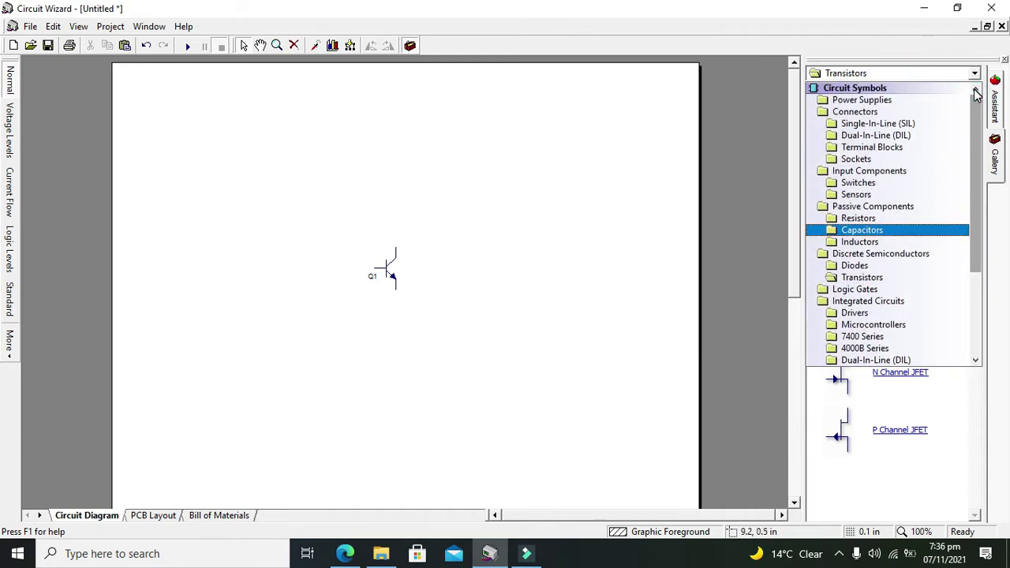
click(903, 100)
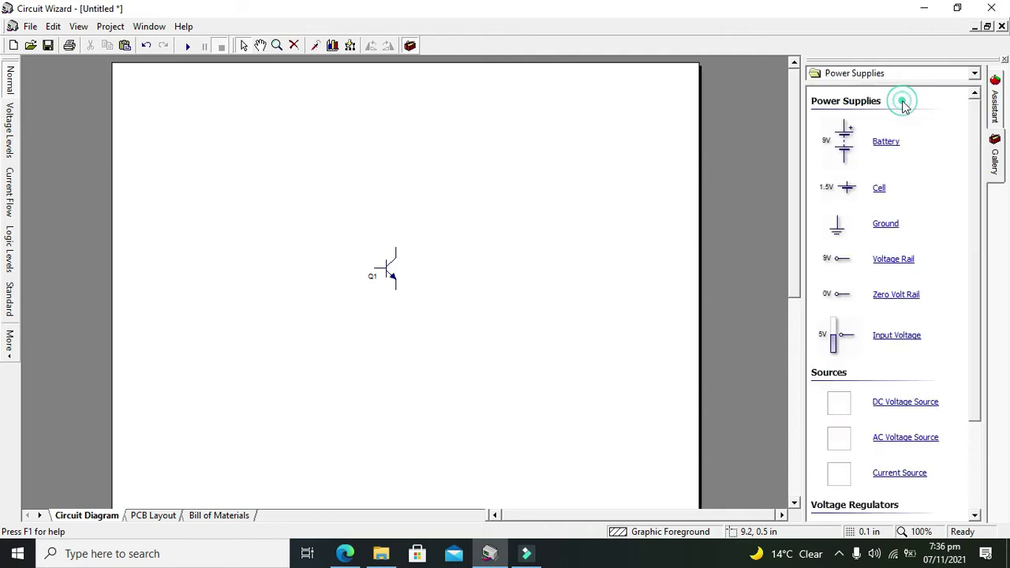
drag(842, 150, 238, 297)
click(314, 290)
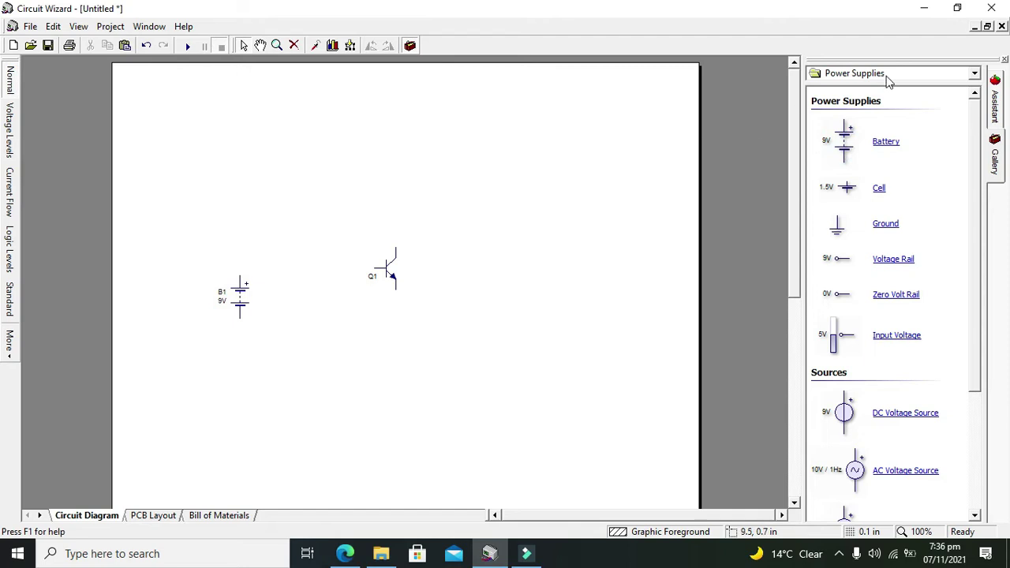
Add push-to-make switch SW1 above the battery and rotate it to stand vertically.
click(915, 74)
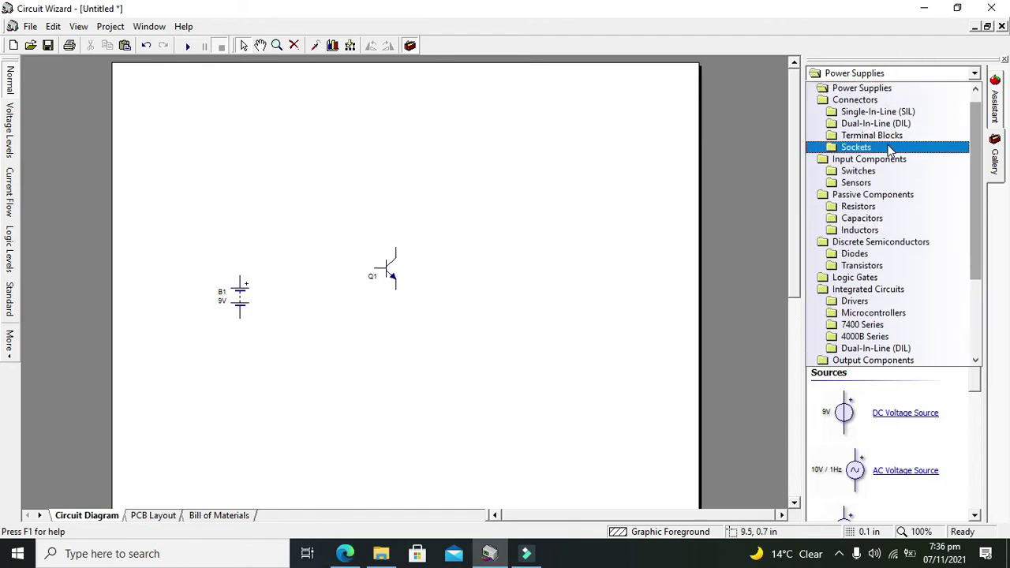
click(864, 171)
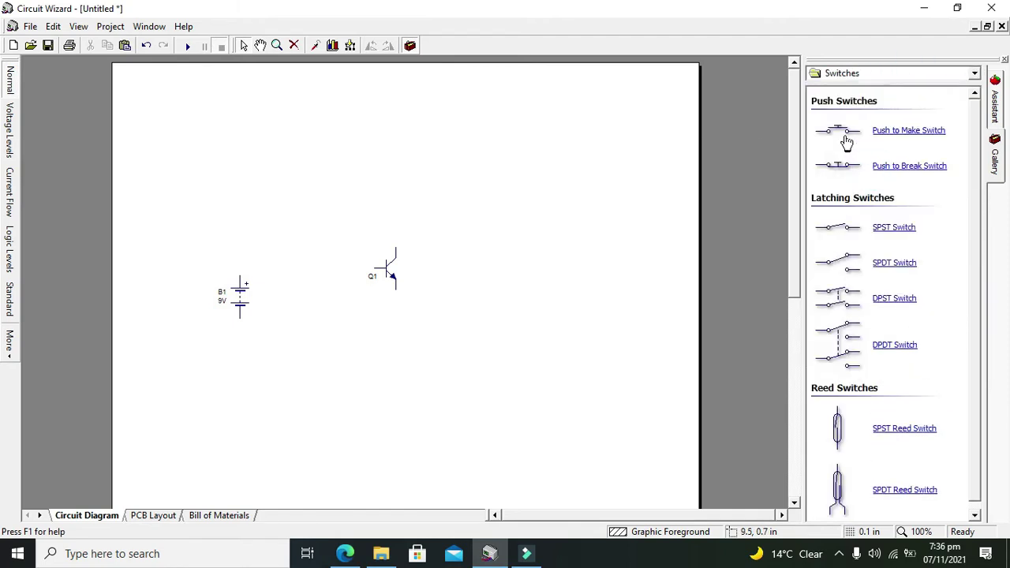
drag(843, 142, 328, 233)
click(334, 181)
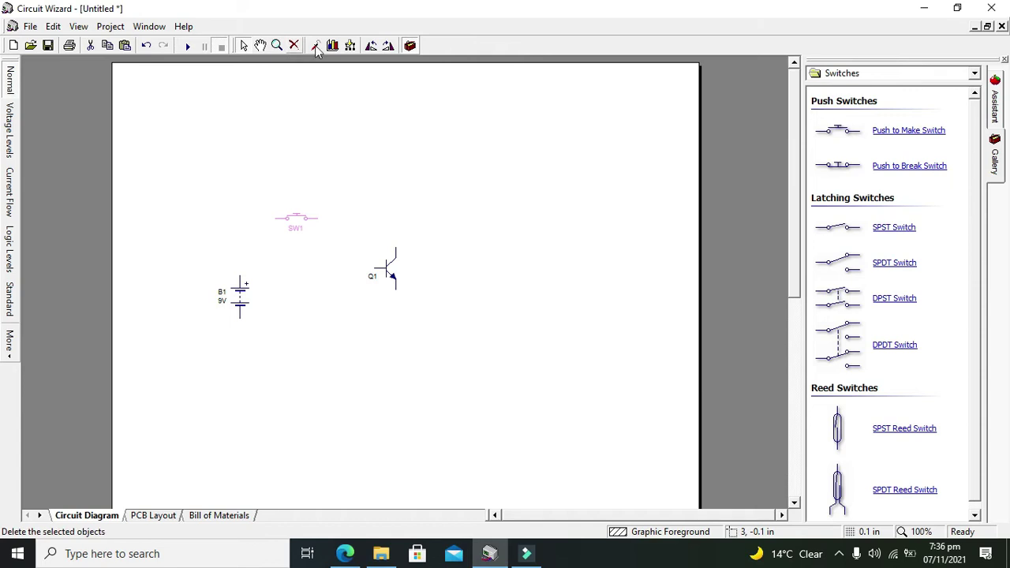
click(388, 46)
click(388, 46)
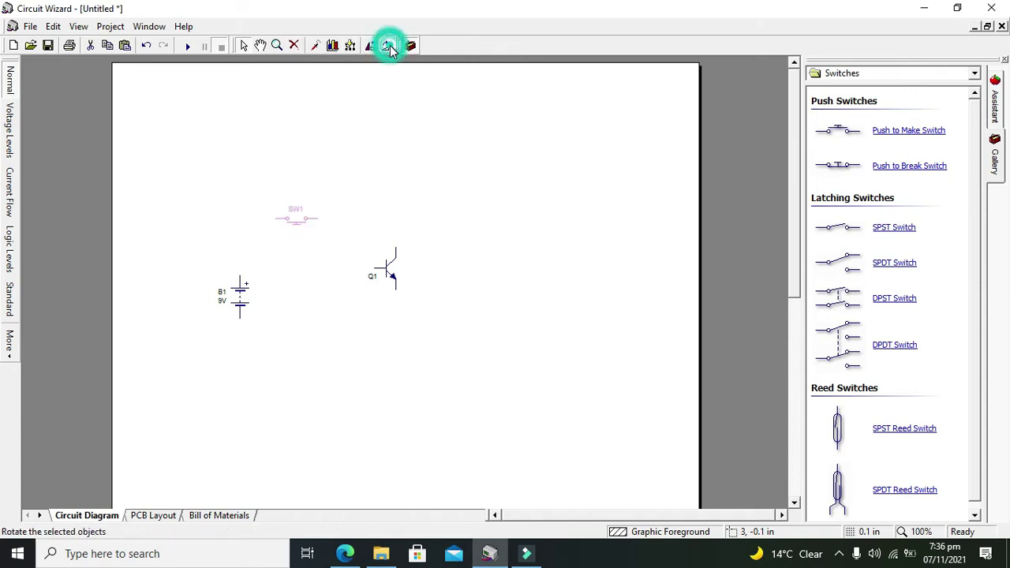
click(388, 46)
click(371, 45)
click(371, 45)
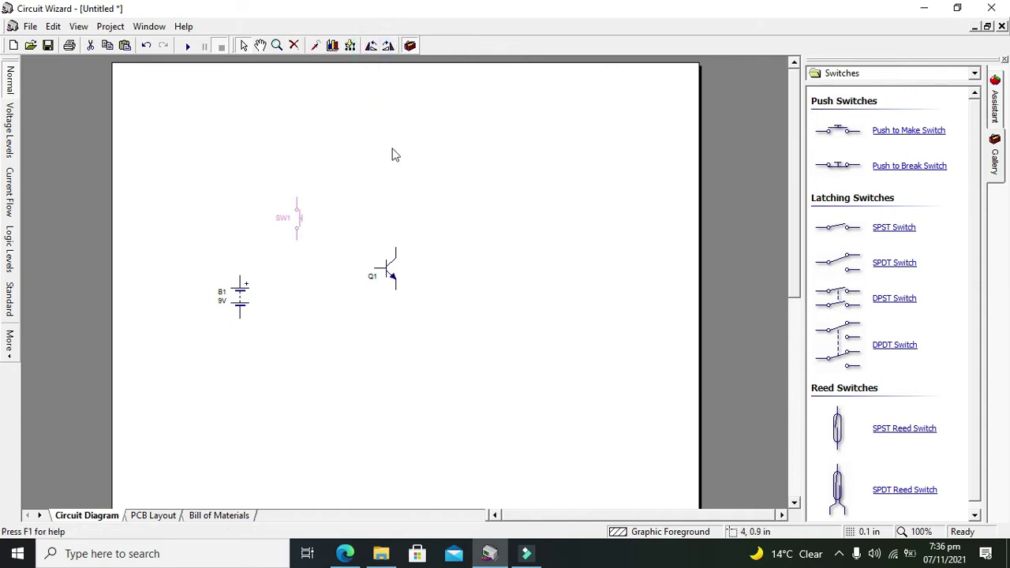
click(388, 167)
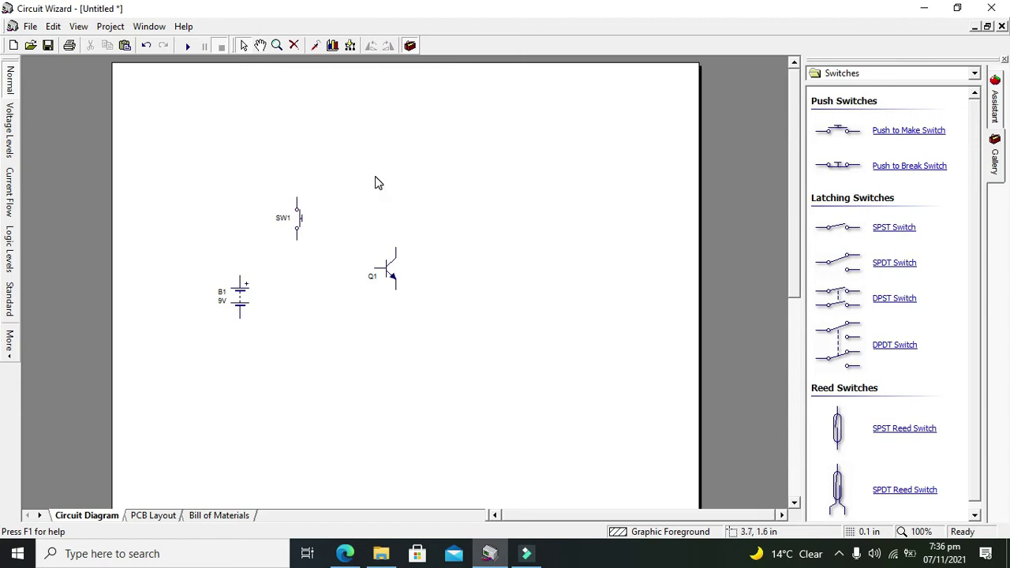
click(908, 73)
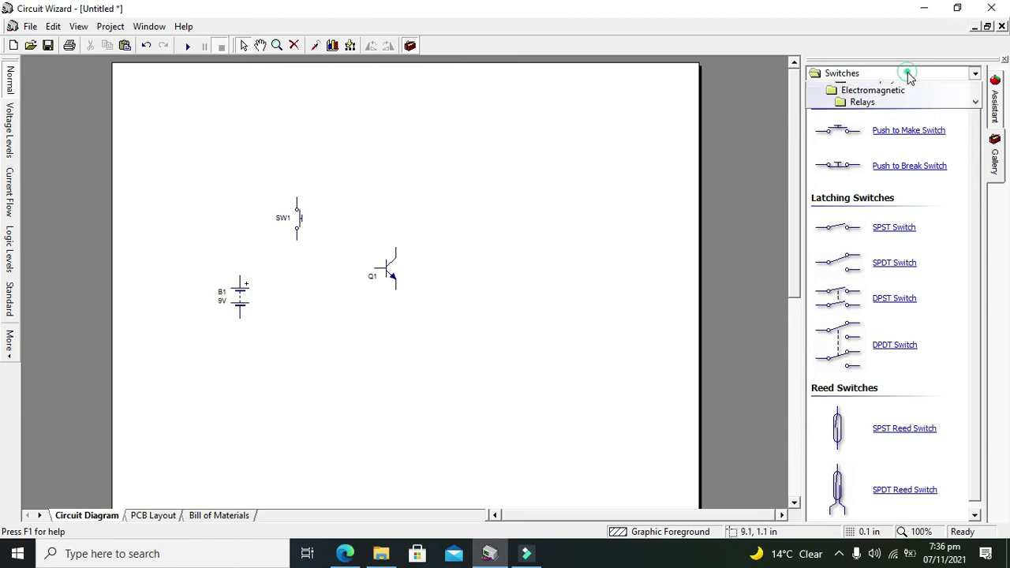
click(980, 105)
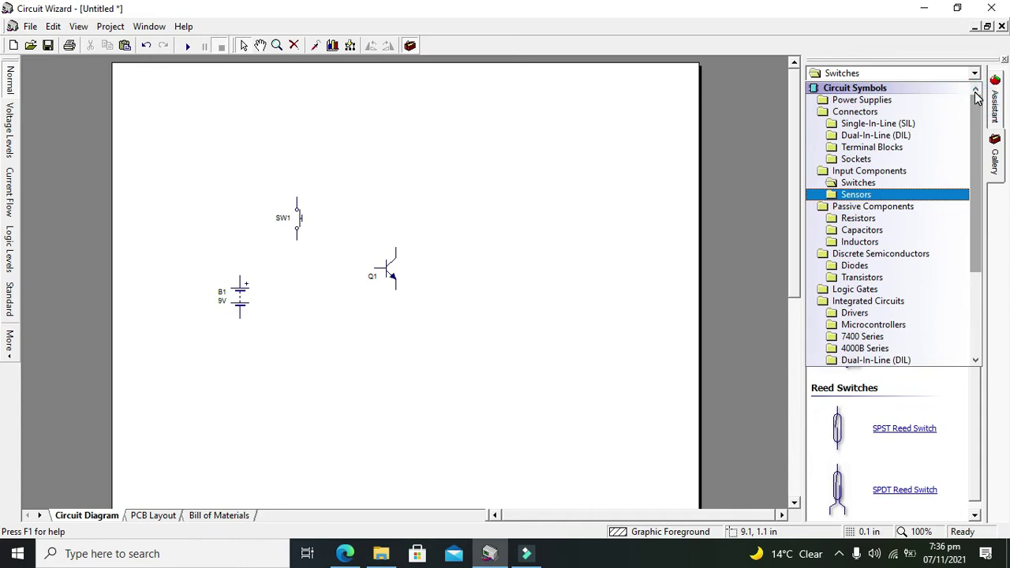
Place resistor R1 below switch SW1 and move transistor Q1 slightly lower.
click(858, 217)
drag(843, 142, 300, 280)
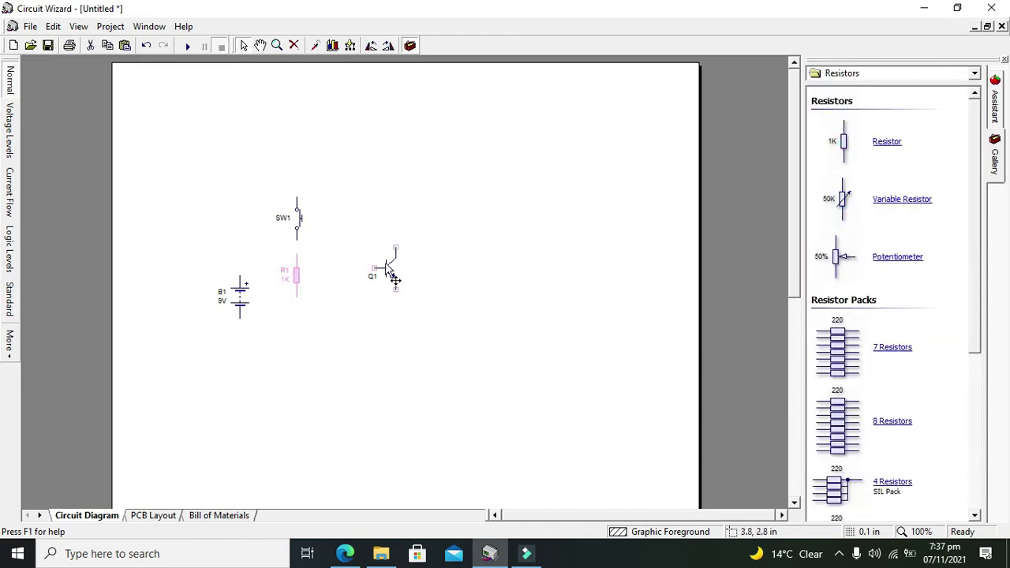
drag(387, 268, 296, 230)
click(312, 301)
Wire R1 to Q1's base and SW1, move B1, and run the top wire to Q1's collector.
click(335, 277)
click(322, 243)
mouse_move(244, 296)
mouse_down()
mouse_move(215, 276)
mouse_move(241, 167)
mouse_move(342, 147)
mouse_move(389, 141)
mouse_move(398, 274)
mouse_up()
click(248, 259)
click(447, 267)
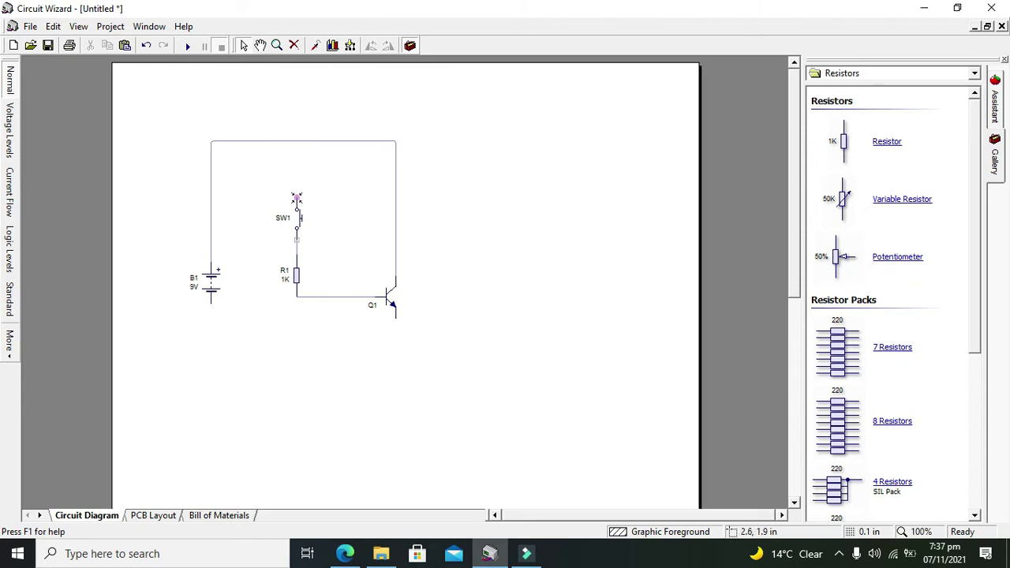
drag(296, 198, 295, 142)
Route a return wire from B1's negative terminal below Q1, detached from the emitter.
drag(210, 299, 371, 413)
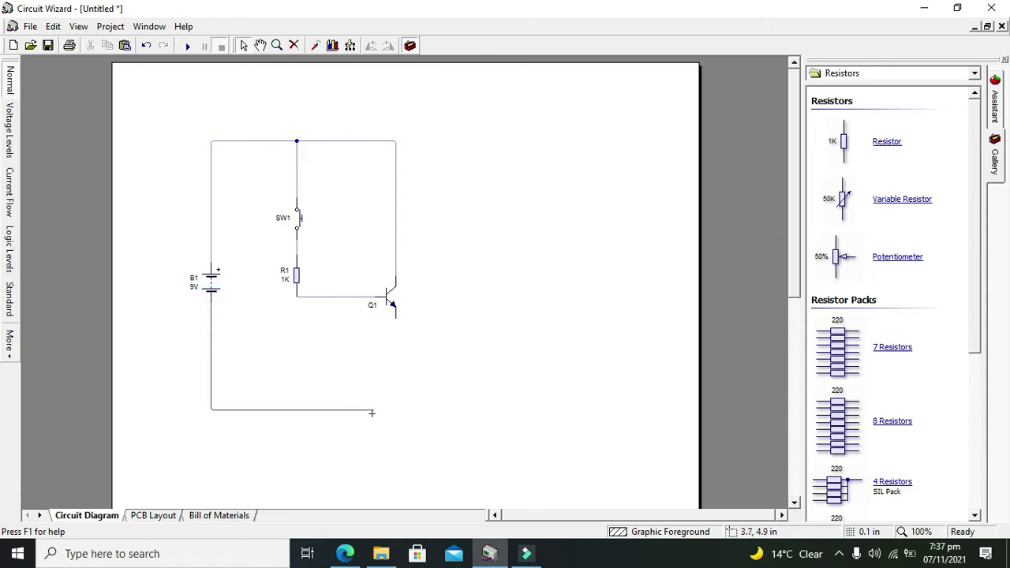
drag(394, 320, 395, 314)
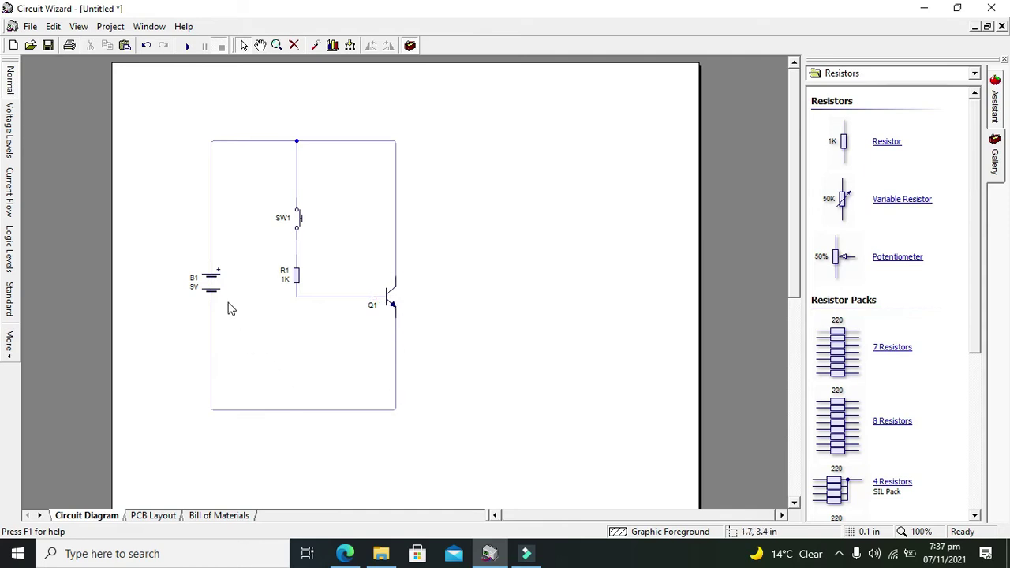
click(394, 323)
drag(394, 320, 394, 365)
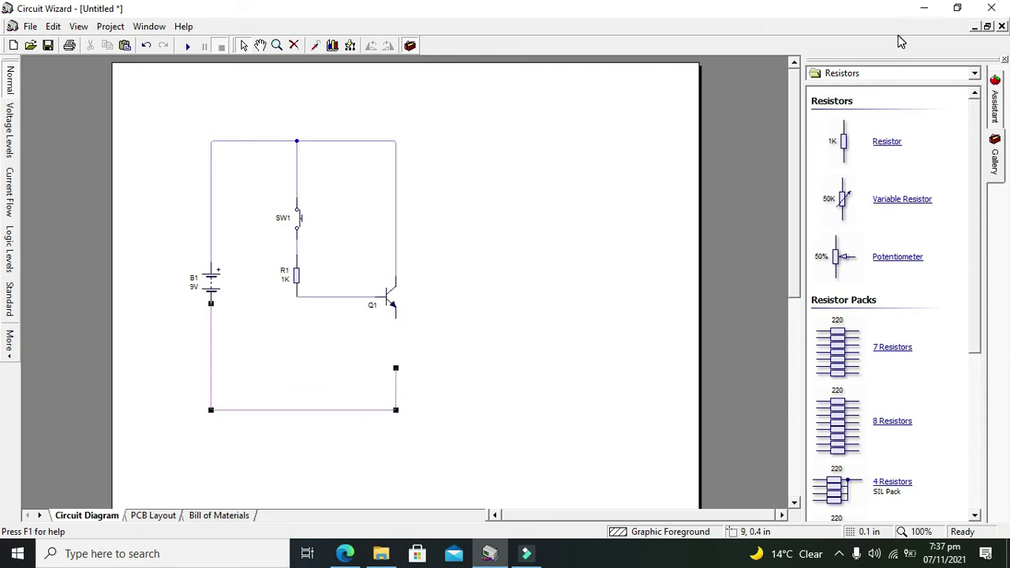
Place LED D1 below Q1 and wire Q1's emitter to the LED's anode.
click(911, 75)
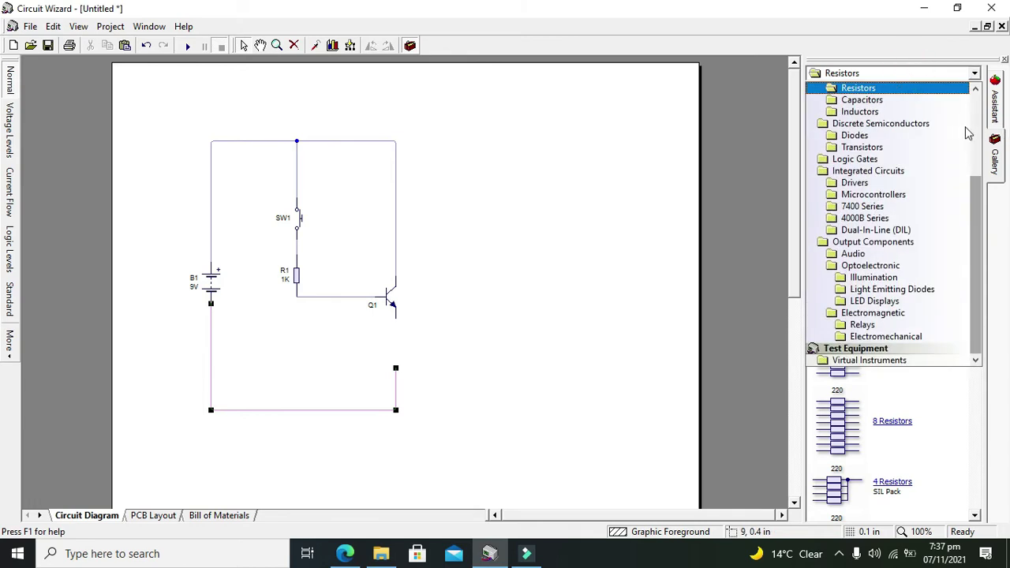
click(889, 294)
drag(836, 146, 396, 344)
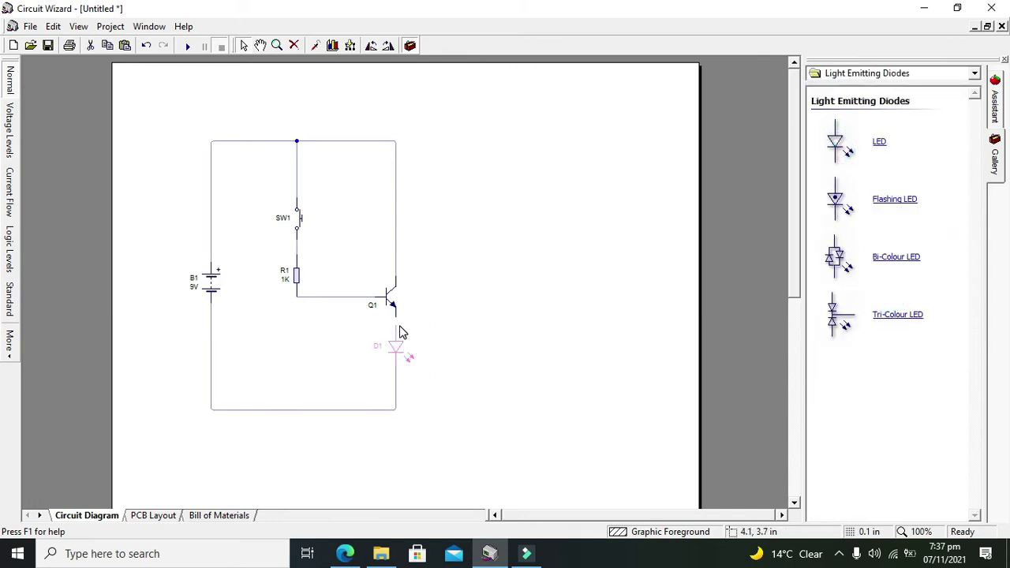
click(396, 327)
click(395, 314)
click(442, 325)
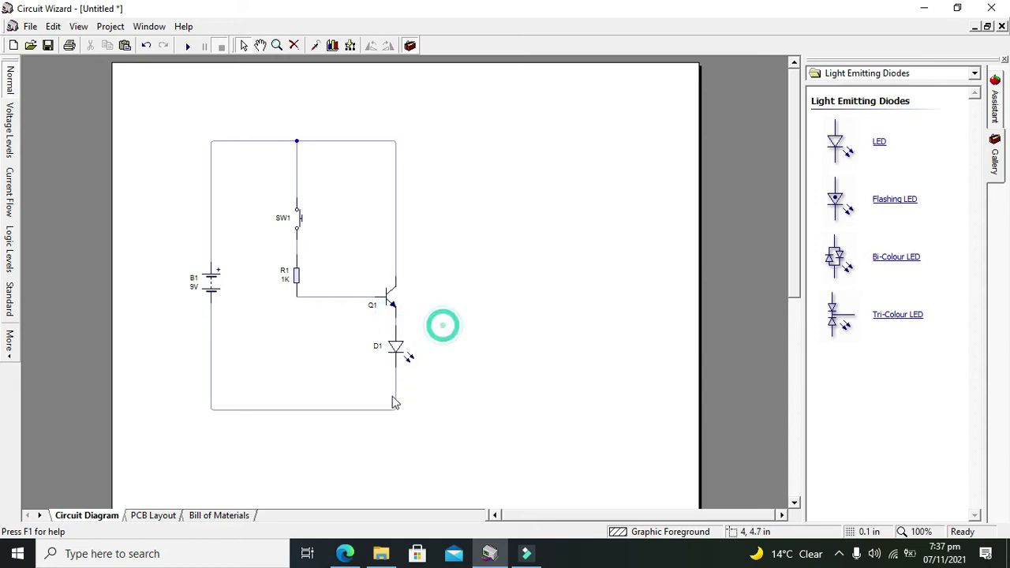
Lower LED D1 and the bottom return wire so they join B1's negative terminal.
drag(316, 409, 315, 431)
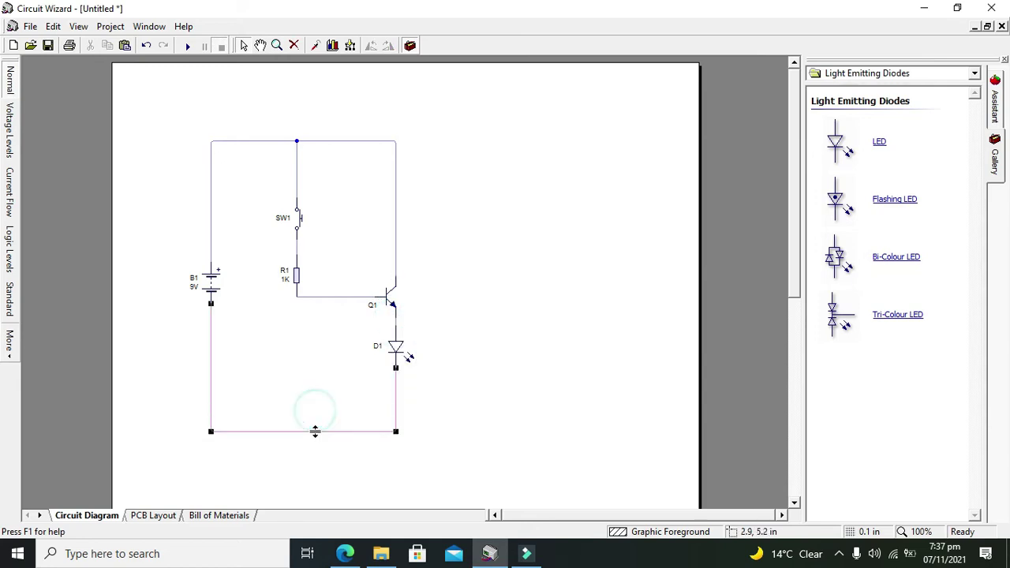
drag(390, 342, 390, 357)
click(457, 378)
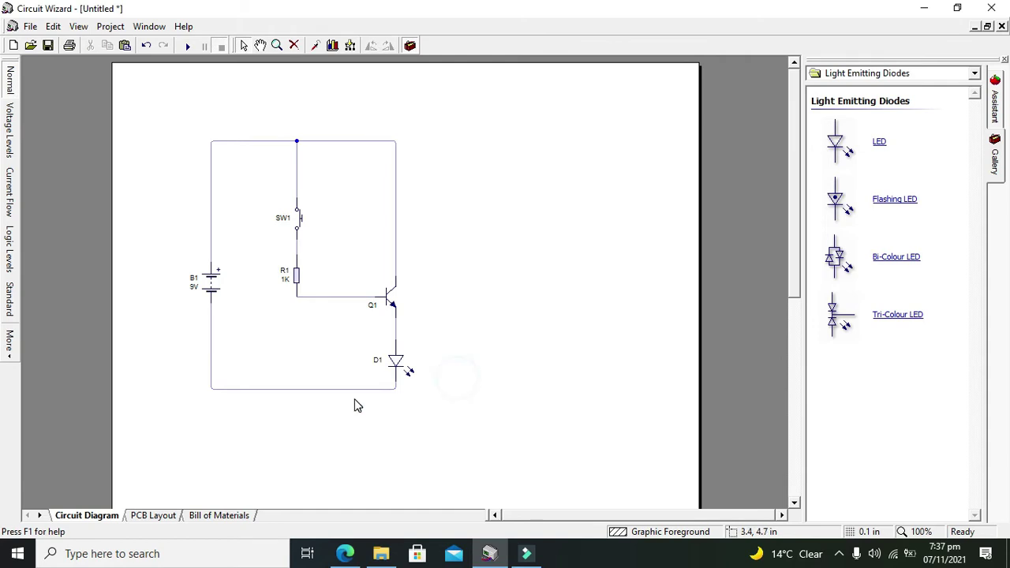
drag(354, 395, 352, 439)
click(608, 434)
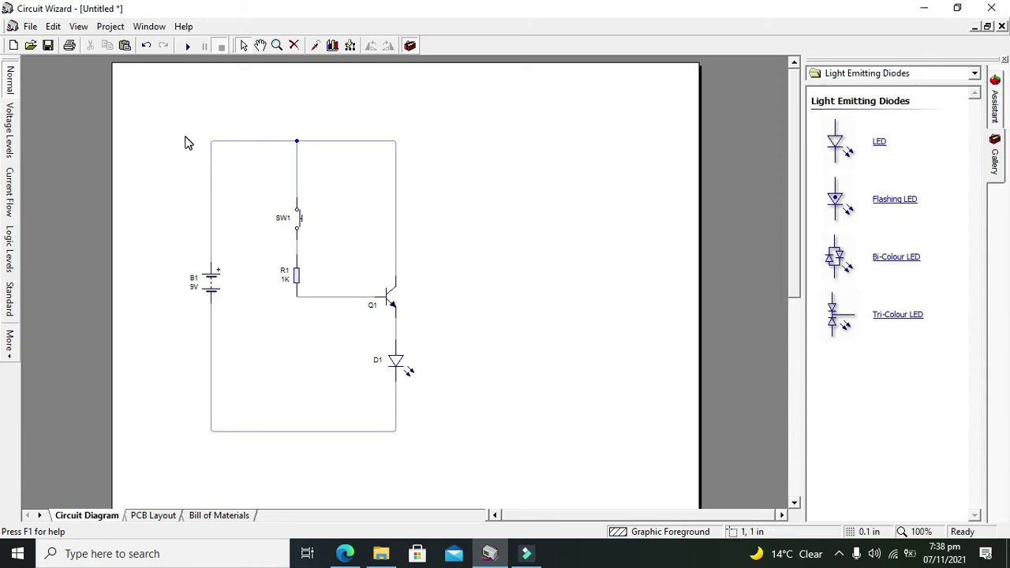
drag(184, 126, 504, 459)
click(443, 255)
click(393, 363)
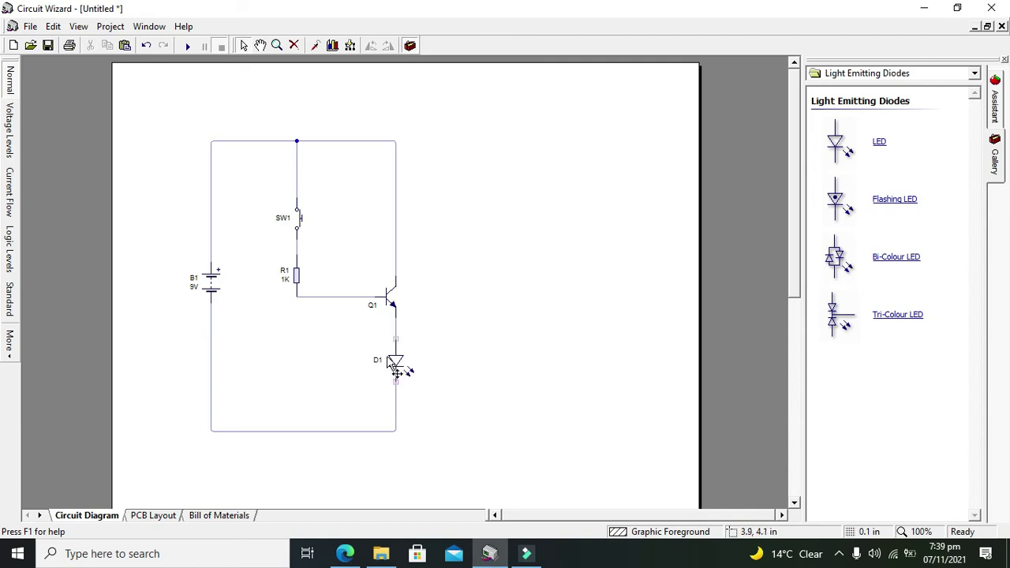
Run the simulation and press push switch SW1 repeatedly so LED D1 lights red.
click(188, 47)
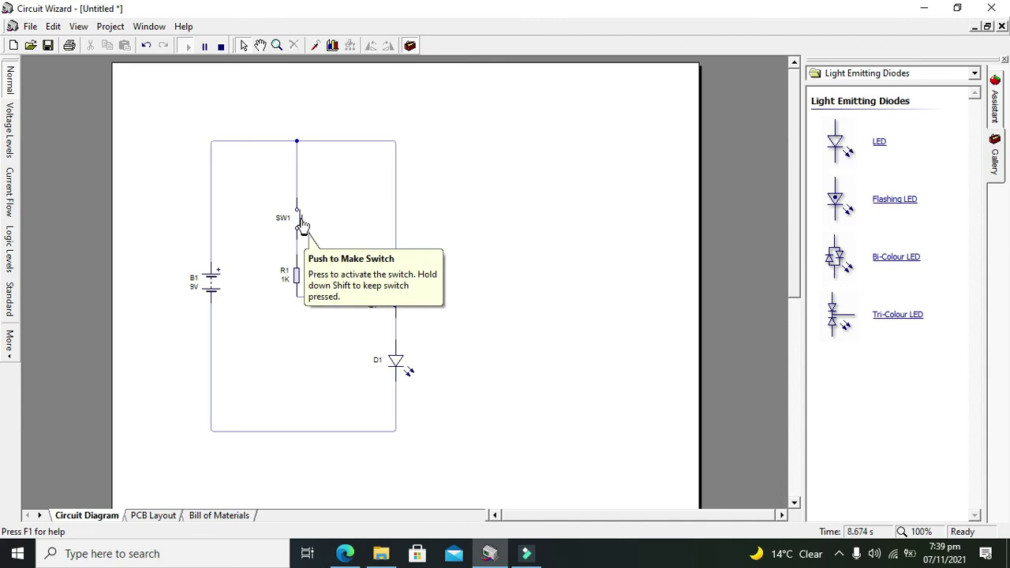
click(301, 221)
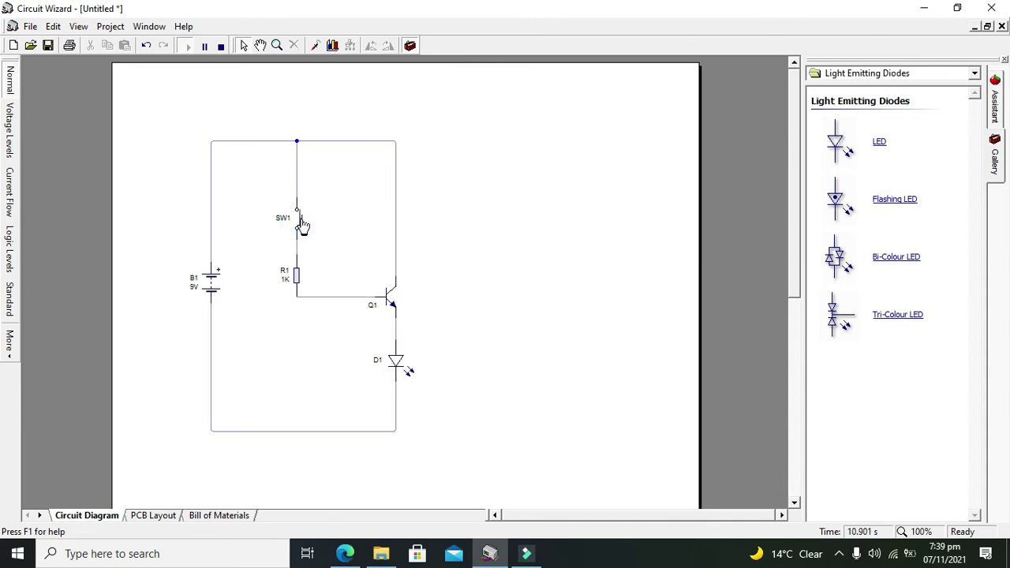
click(301, 222)
click(302, 224)
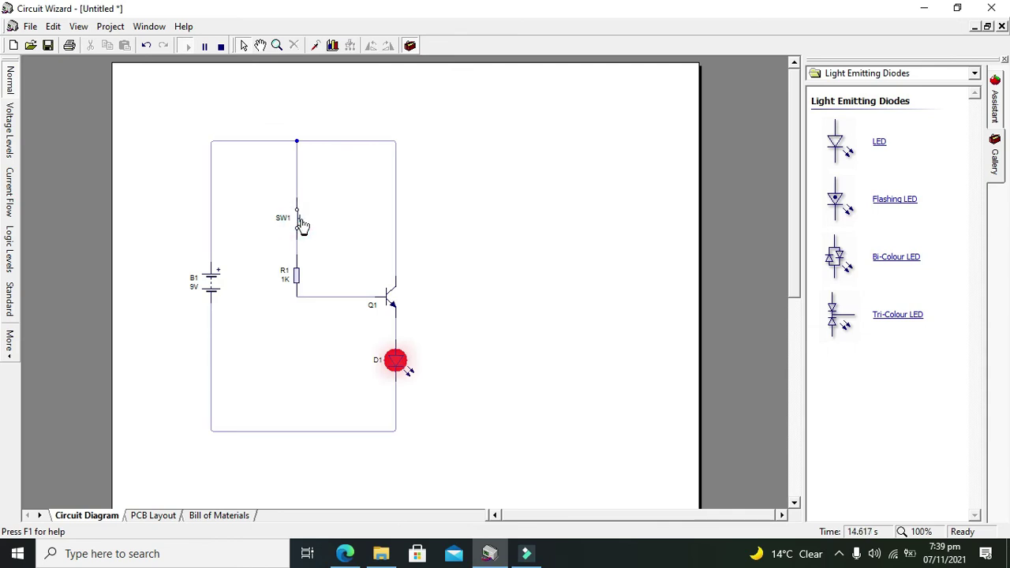
click(302, 224)
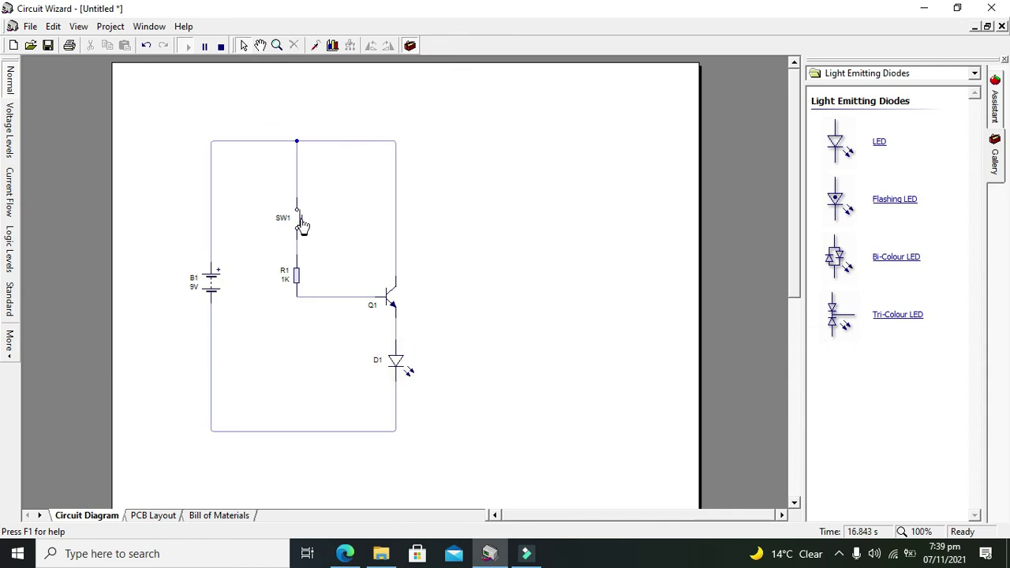
click(302, 225)
click(302, 225)
click(303, 225)
click(302, 225)
click(302, 224)
click(302, 225)
click(838, 554)
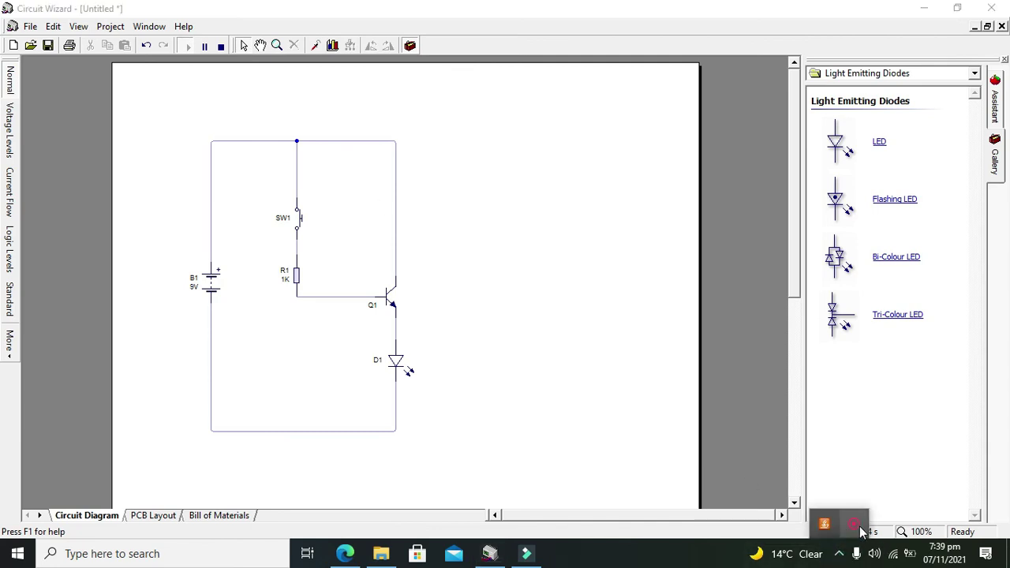